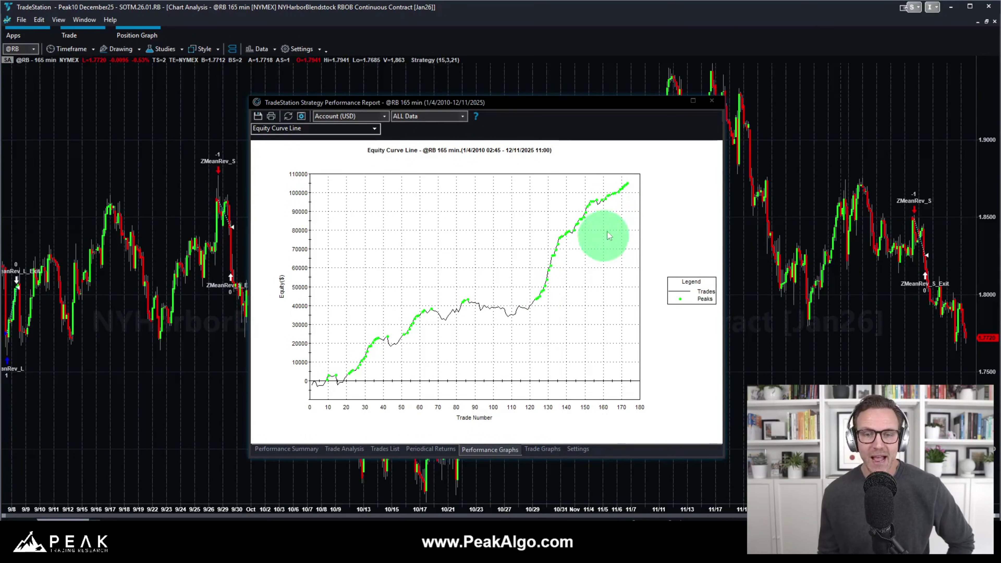
# Review the performance summary down to its drawdown figures and the equity curve, and close the Strategy Performance Report
pyautogui.click(299, 450)
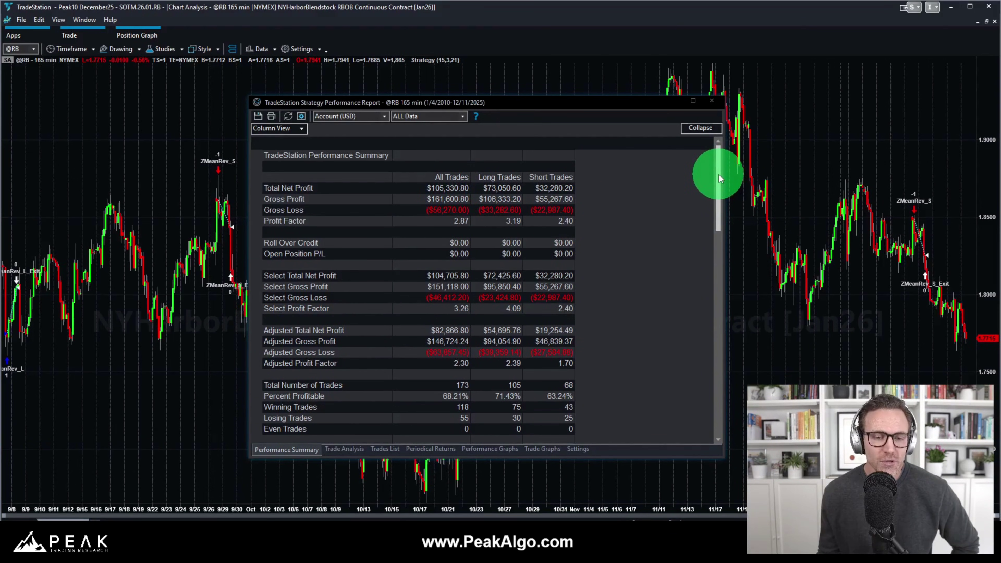
pyautogui.moveTo(719, 175); pyautogui.dragTo(721, 373)
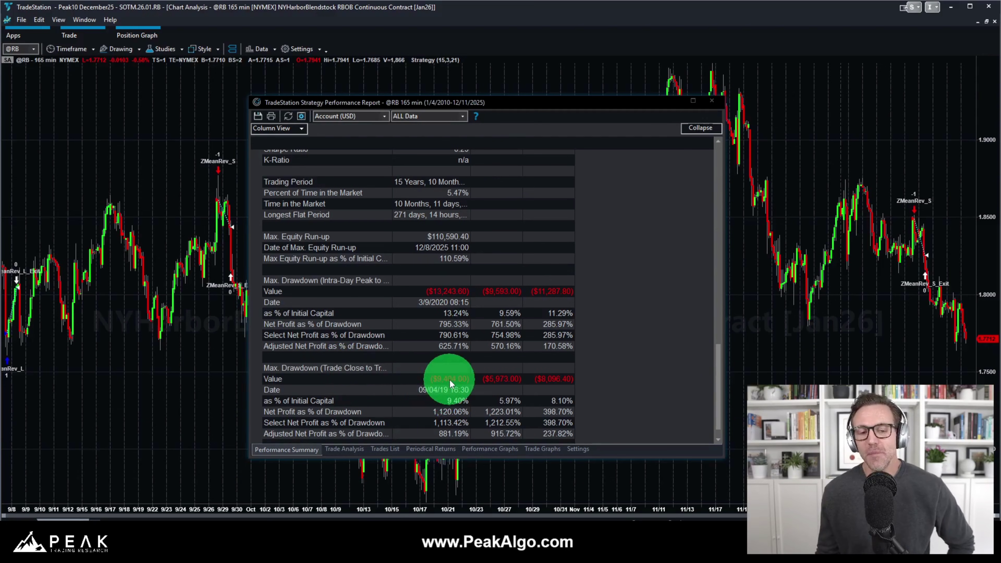
pyautogui.click(492, 449)
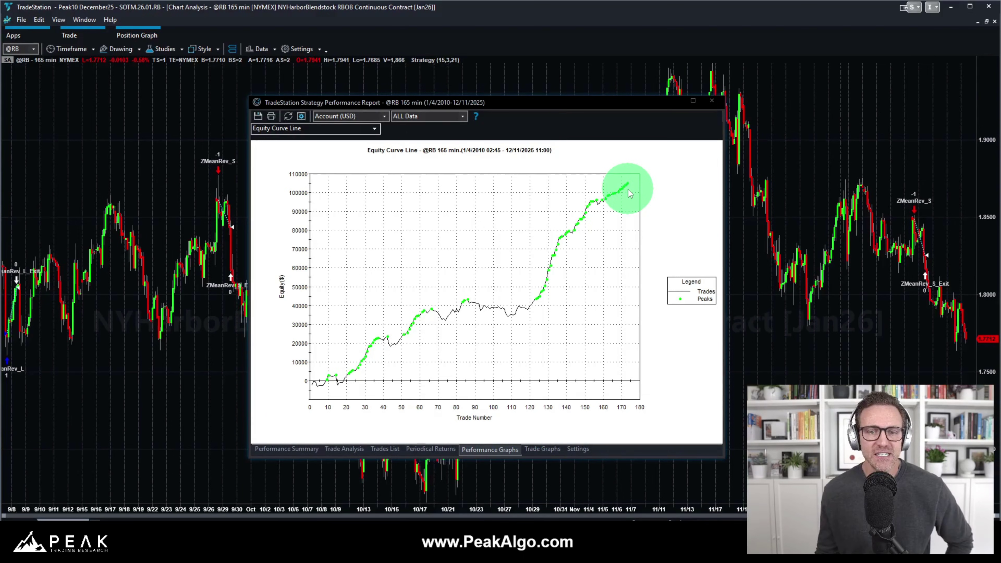
pyautogui.click(712, 101)
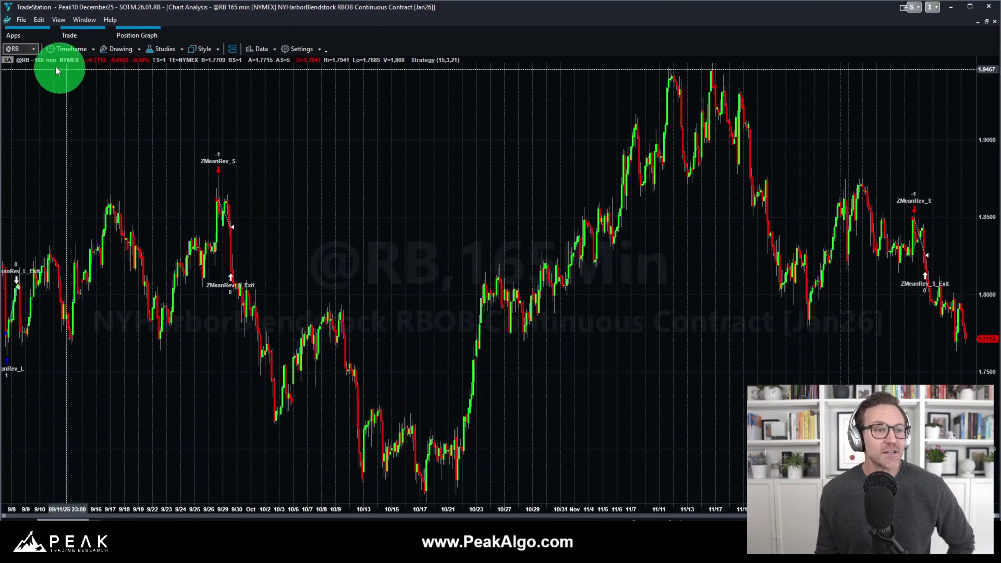
pyautogui.click(65, 50)
pyautogui.click(91, 281)
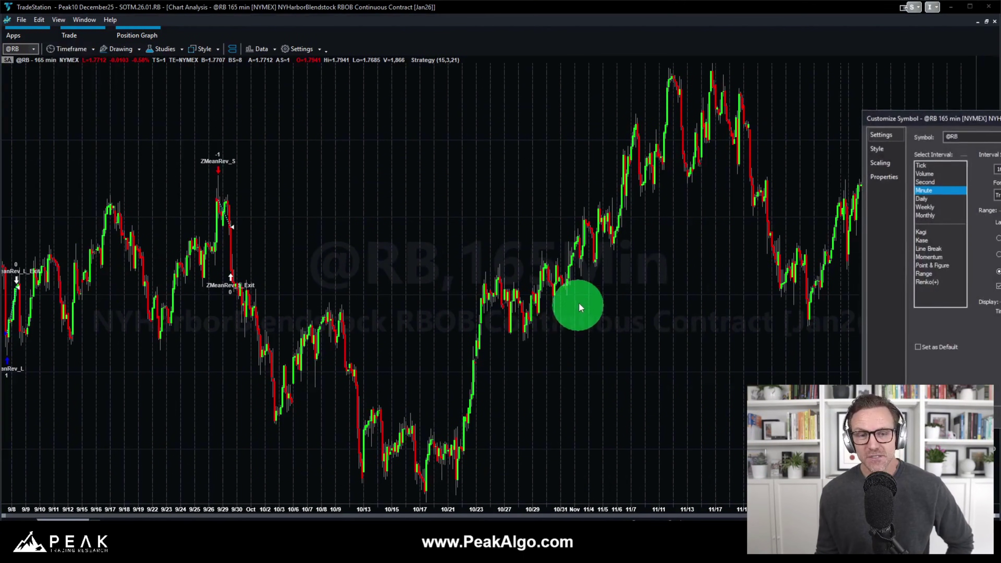
pyautogui.moveTo(997, 118); pyautogui.dragTo(514, 123)
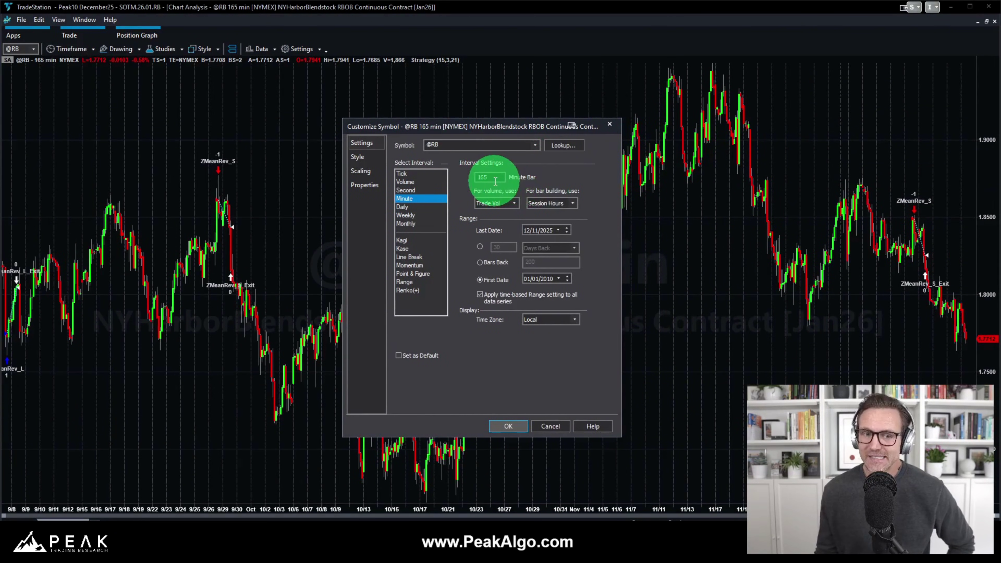
pyautogui.click(509, 426)
# Check the general properties for all strategies on the chart, covering commission, slippage and back-testing resolution, and close the strategy dialogs
pyautogui.click(165, 49)
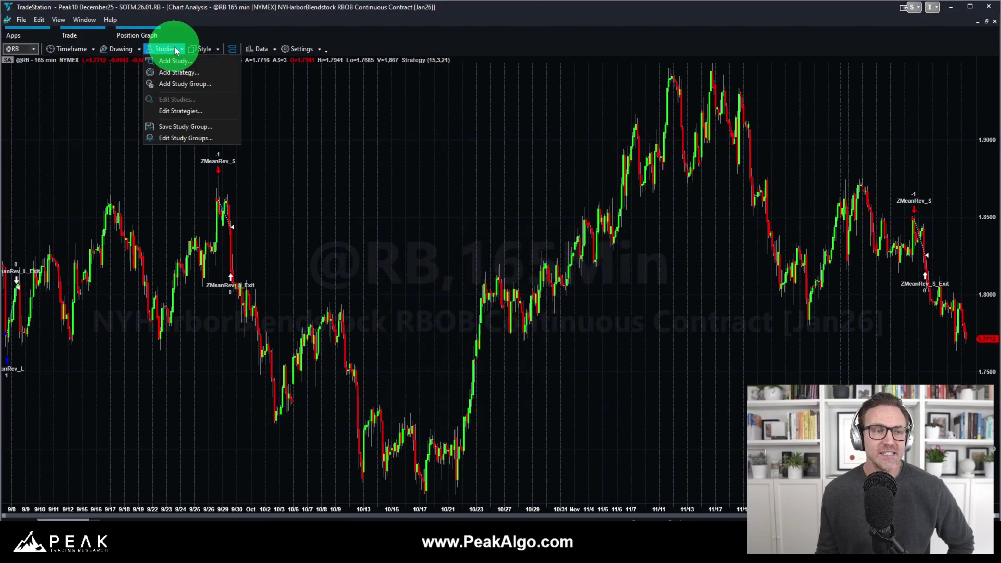
pyautogui.click(186, 119)
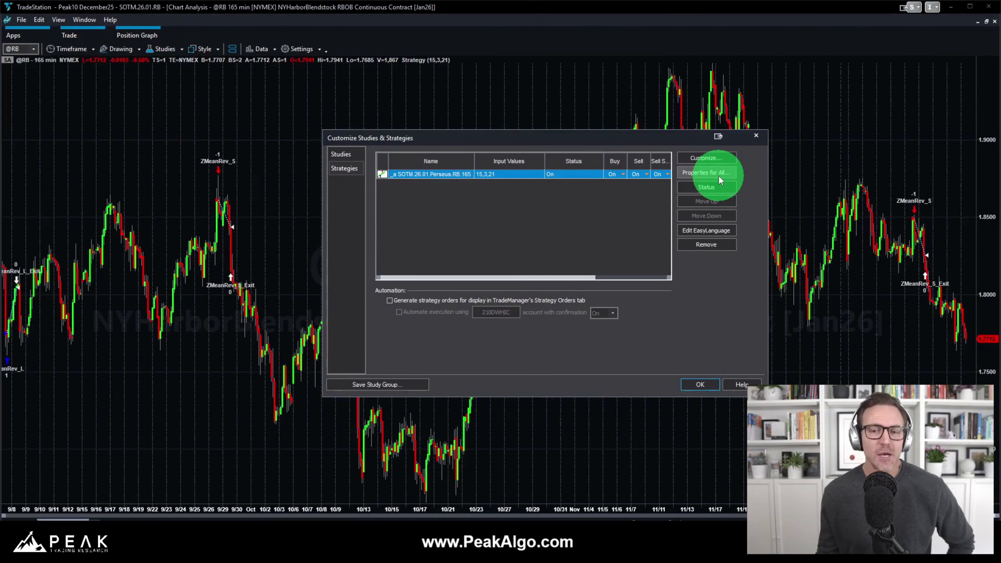
pyautogui.click(719, 176)
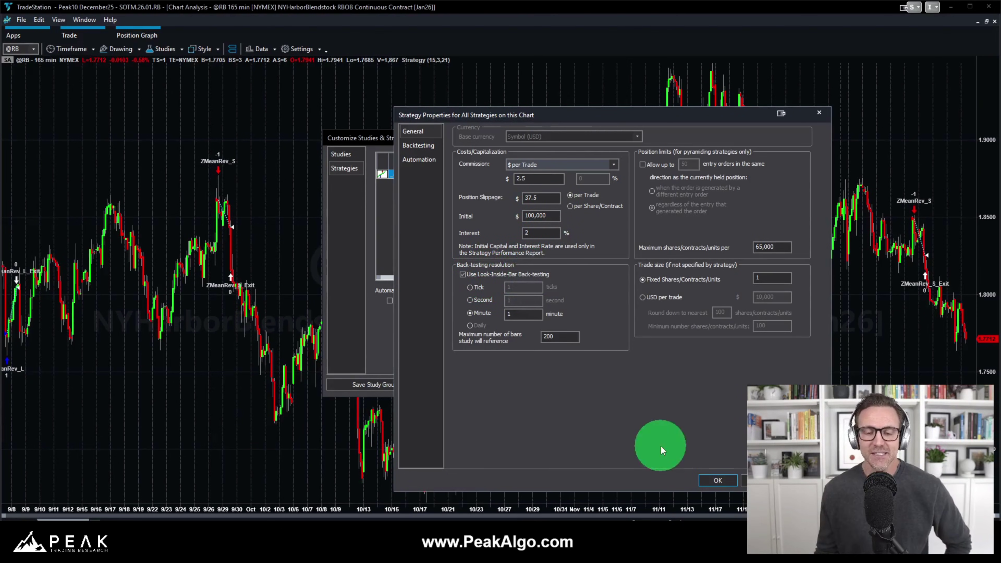
pyautogui.click(718, 480)
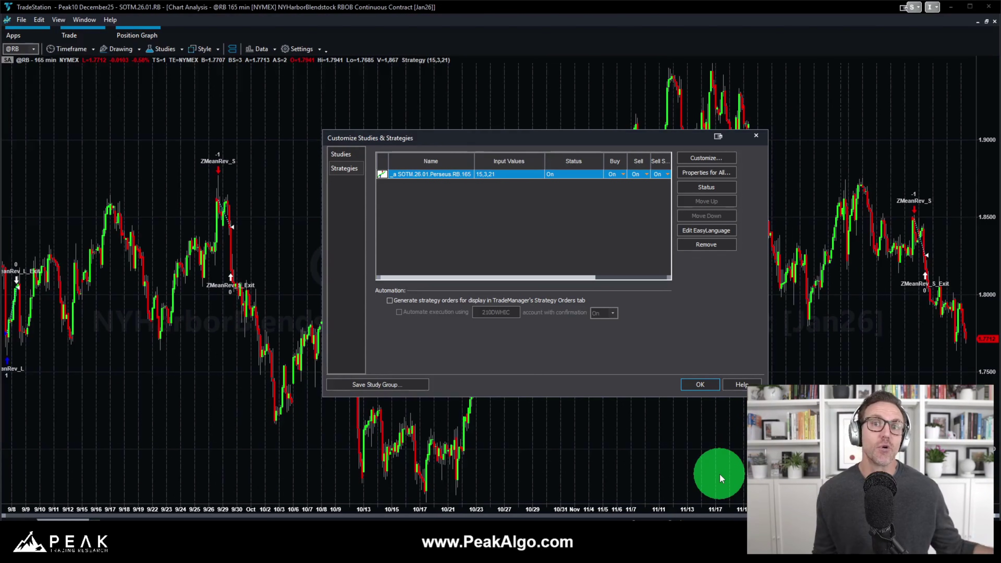
pyautogui.click(701, 385)
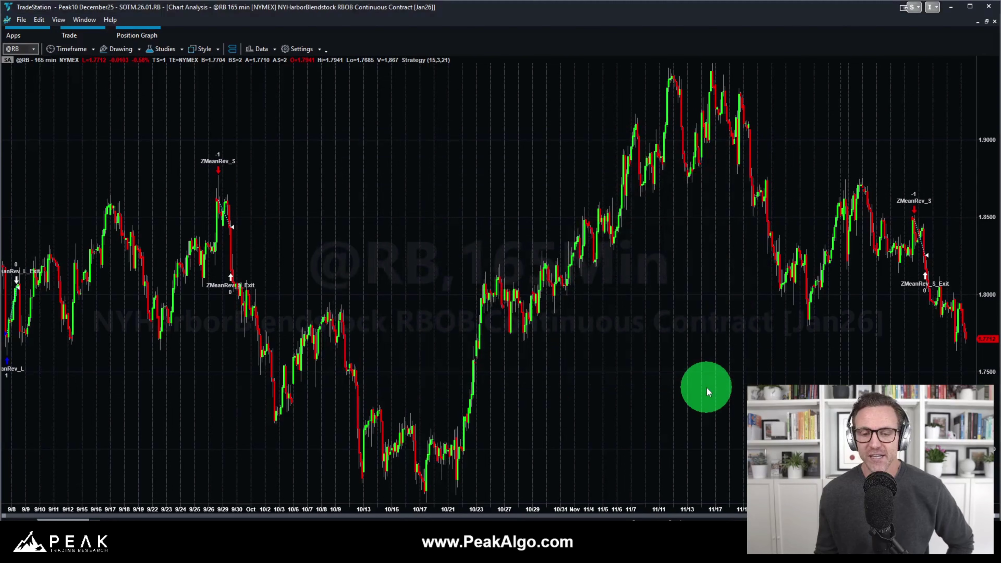
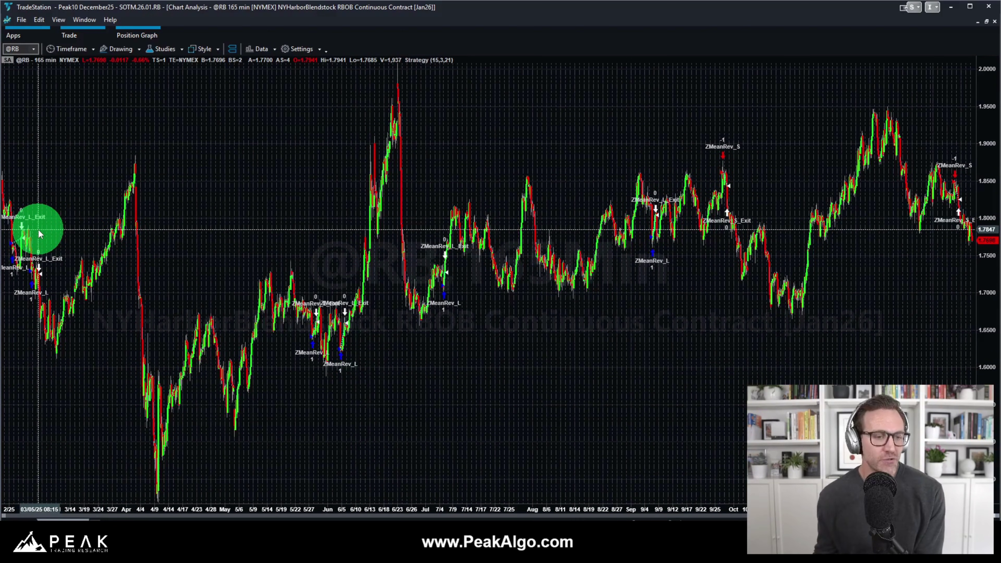
# Examine the strategy's long and short trades across the 2025 price history on the chart
pyautogui.moveTo(38, 234); pyautogui.dragTo(569, 202)
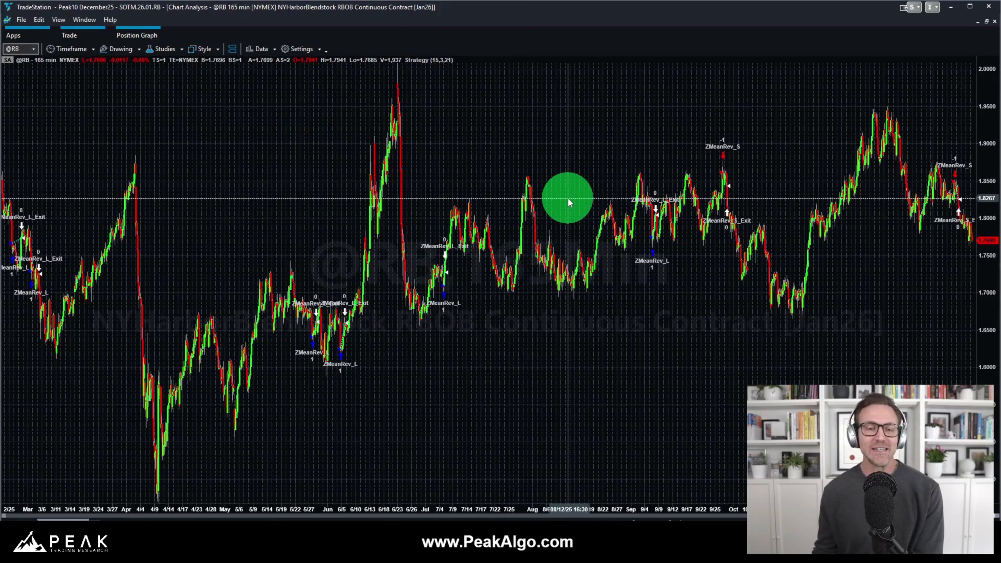
pyautogui.scroll(3, 569, 202)
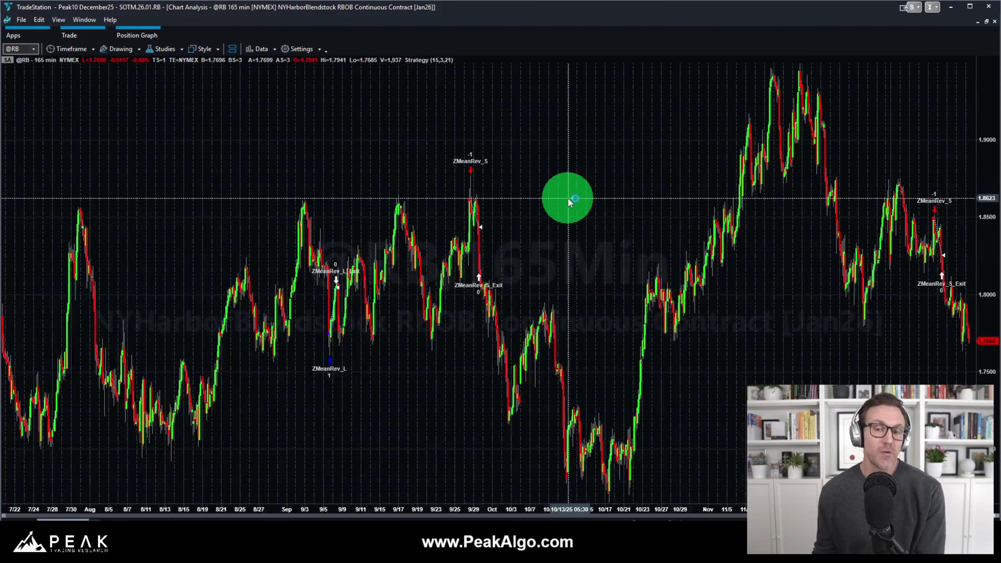
pyautogui.scroll(-3, 569, 202)
pyautogui.moveTo(568, 201)
pyautogui.mouseDown()
pyautogui.moveTo(357, 307)
pyautogui.moveTo(371, 340)
pyautogui.moveTo(331, 354)
pyautogui.moveTo(458, 262)
pyautogui.moveTo(424, 314)
pyautogui.moveTo(464, 279)
pyautogui.mouseUp()
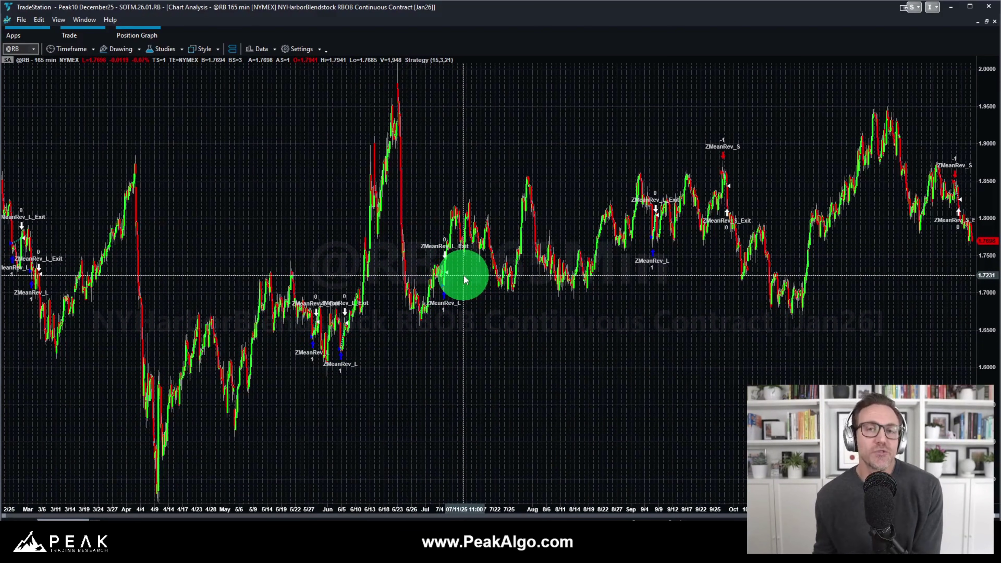
pyautogui.moveTo(464, 279)
pyautogui.mouseDown()
pyautogui.moveTo(957, 230)
pyautogui.moveTo(599, 224)
pyautogui.moveTo(127, 230)
pyautogui.moveTo(8, 242)
pyautogui.mouseUp()
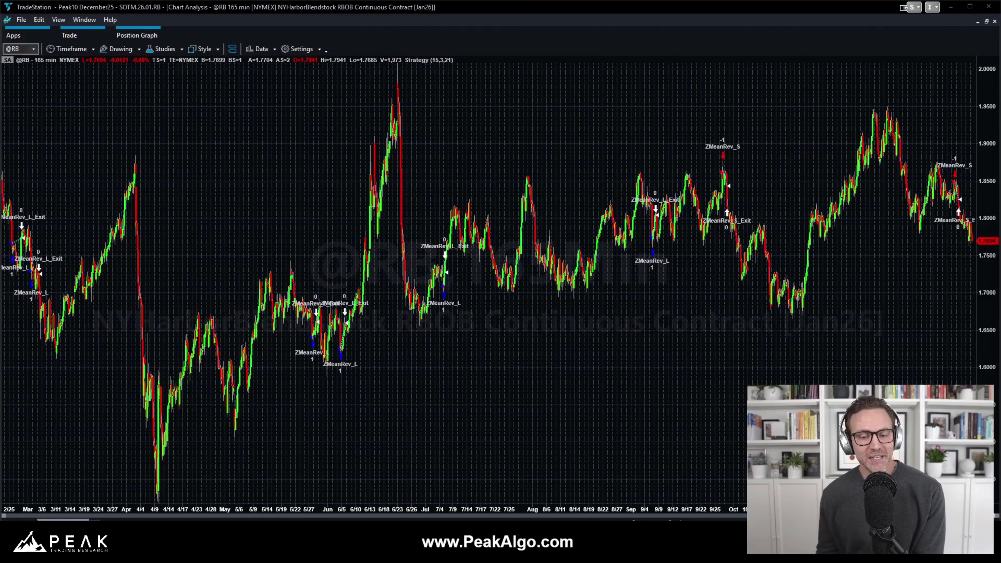
# Switch to the TradeStation Development Environment and highlight the ZScore formula in the _a SOTM.26.01.Perseus.RB.165 strategy code
pyautogui.moveTo(979, 351)
pyautogui.mouseDown()
pyautogui.moveTo(950, 331)
pyautogui.moveTo(500, 344)
pyautogui.moveTo(655, 201)
pyautogui.moveTo(422, 429)
pyautogui.moveTo(514, 439)
pyautogui.moveTo(532, 420)
pyautogui.moveTo(593, 410)
pyautogui.moveTo(709, 550)
pyautogui.mouseUp()
pyautogui.moveTo(723, 556)
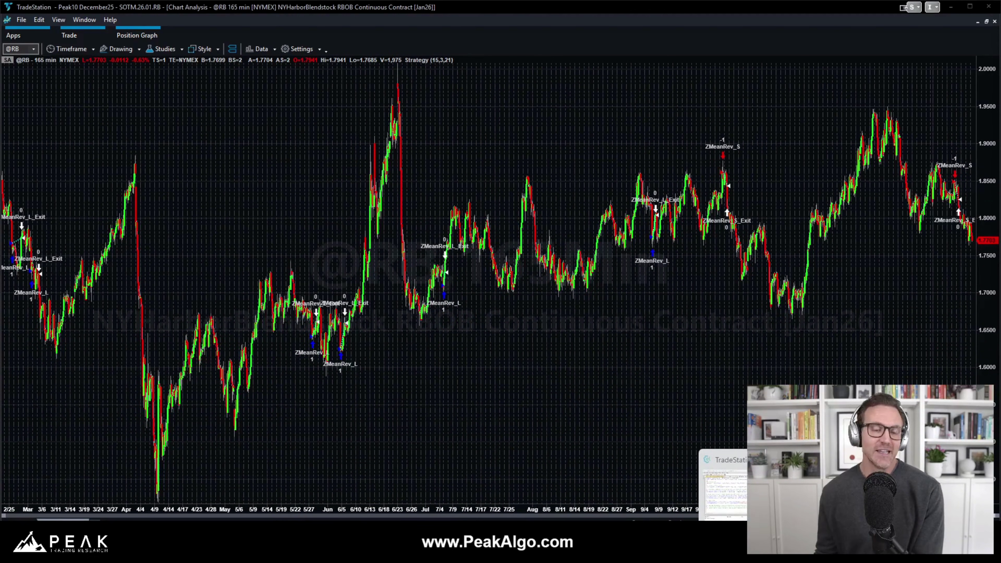
pyautogui.click(723, 556)
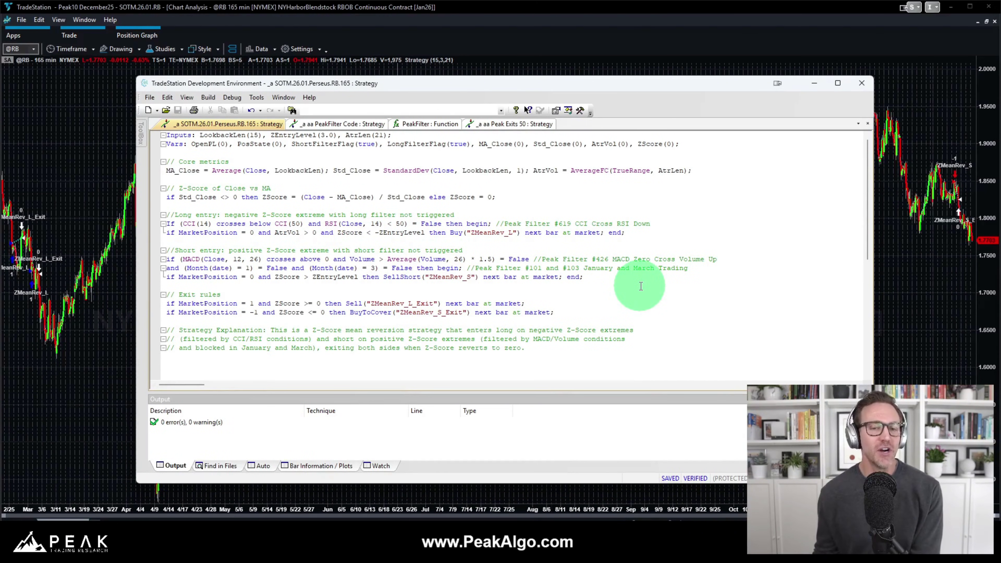
pyautogui.moveTo(552, 348); pyautogui.dragTo(127, 127)
pyautogui.click(547, 199)
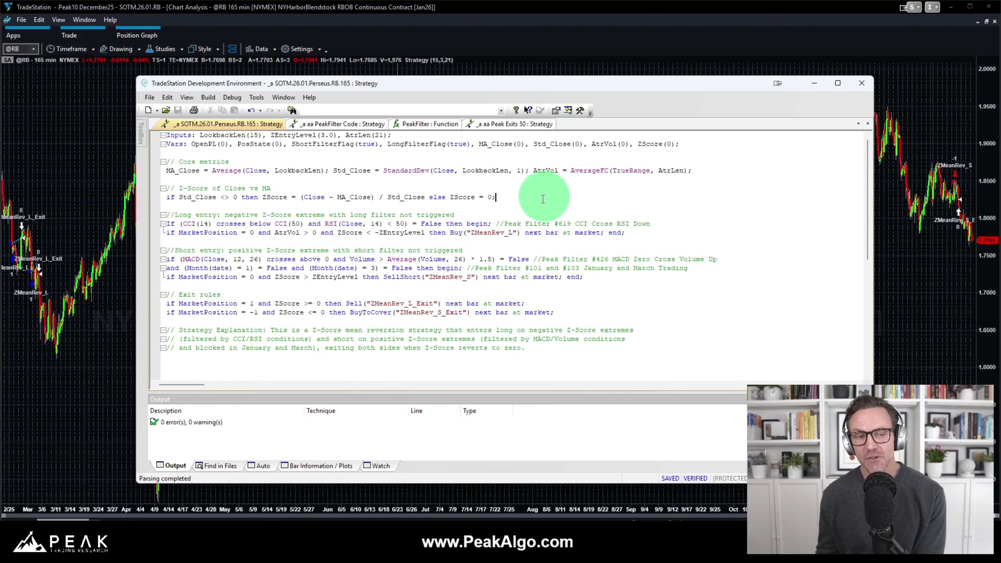
pyautogui.moveTo(510, 197); pyautogui.dragTo(264, 197)
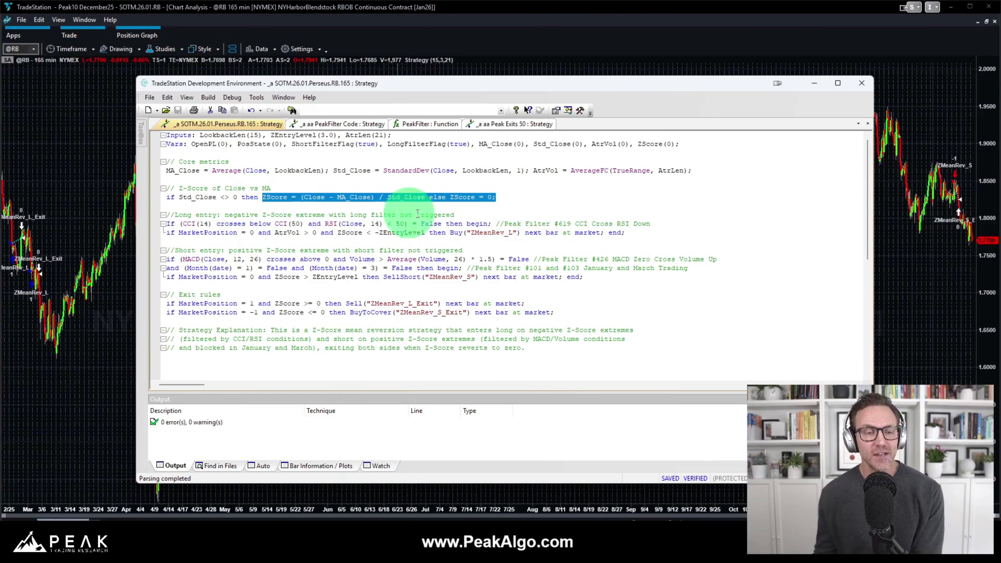
pyautogui.click(543, 192)
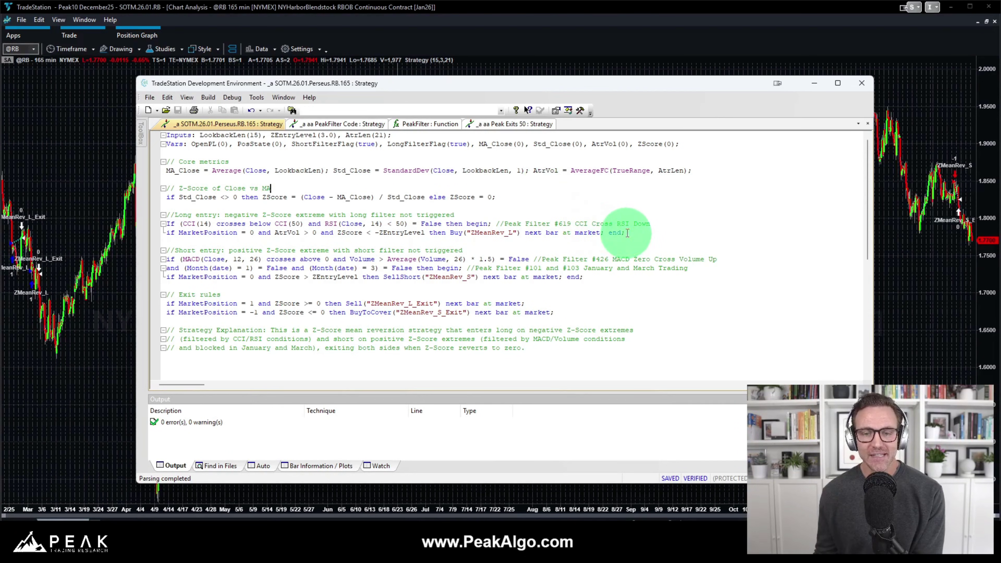
# Highlight the ZScore conditions and orders for the long entry and the short entry in the code
pyautogui.moveTo(626, 233); pyautogui.dragTo(338, 232)
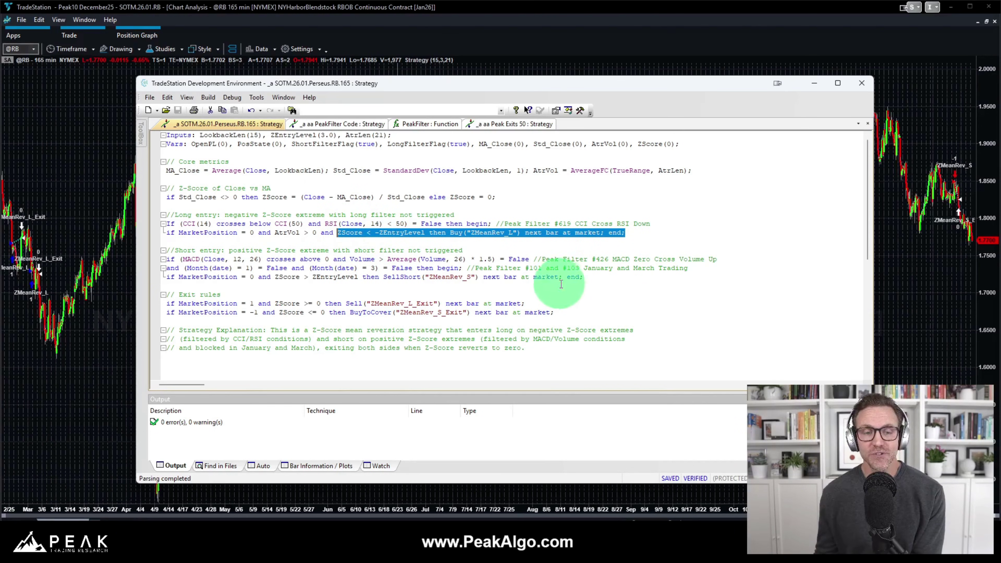
pyautogui.moveTo(587, 276); pyautogui.dragTo(274, 278)
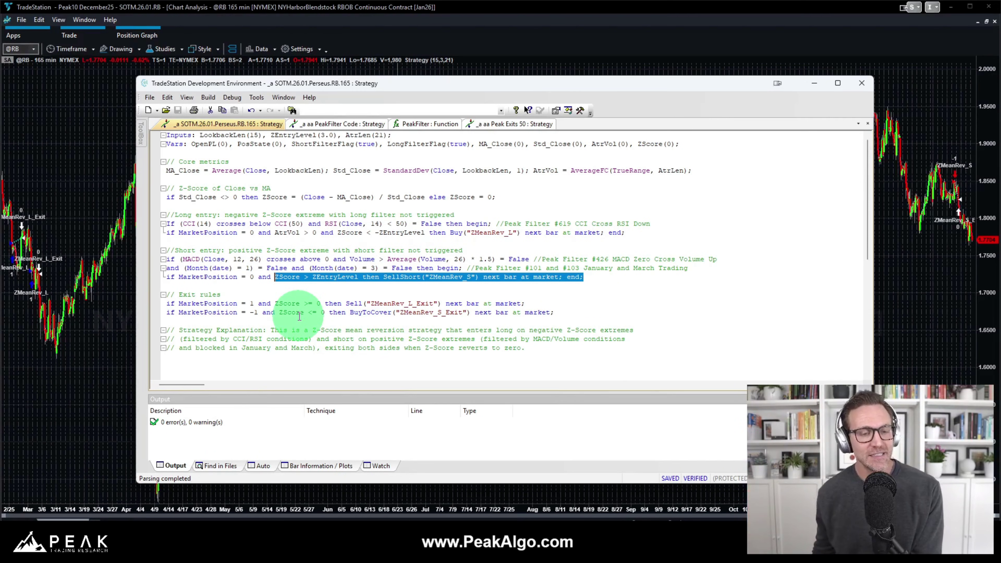
pyautogui.click(671, 303)
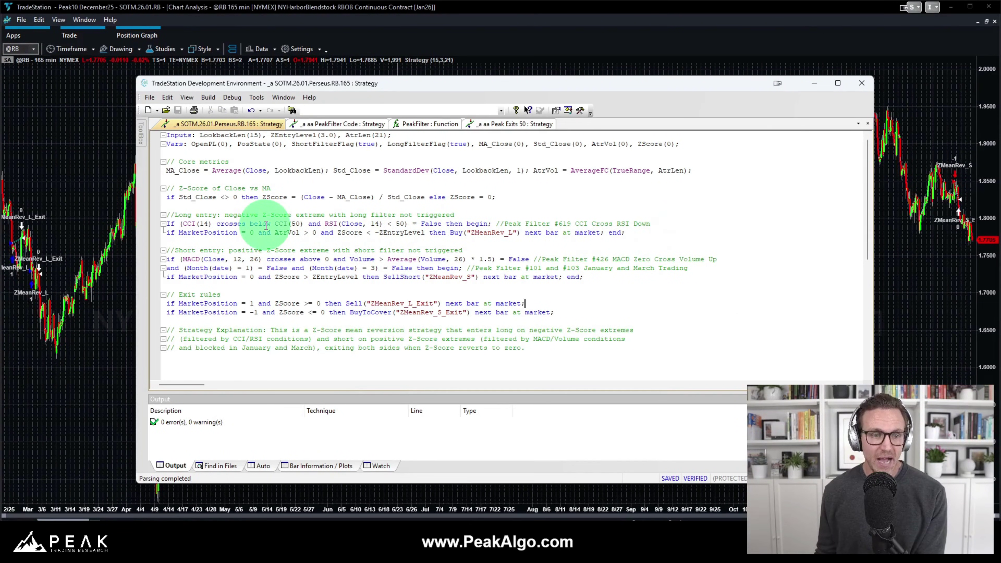
# Highlight the Peak Filter #619 line of the long entry and the #426, #101 and #103 filter lines of the short entry
pyautogui.click(663, 224)
pyautogui.moveTo(663, 225); pyautogui.dragTo(166, 225)
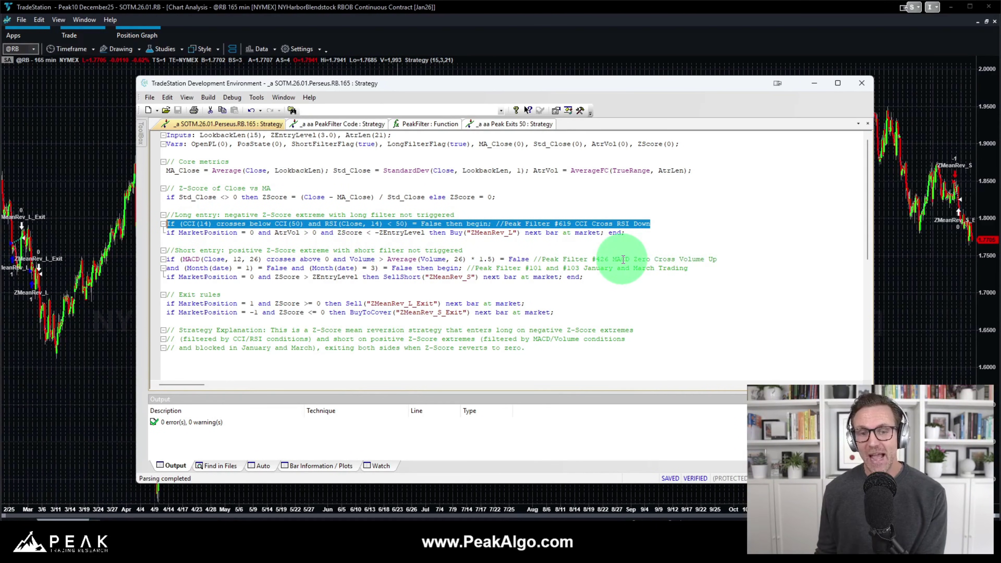
pyautogui.moveTo(696, 272); pyautogui.dragTo(145, 263)
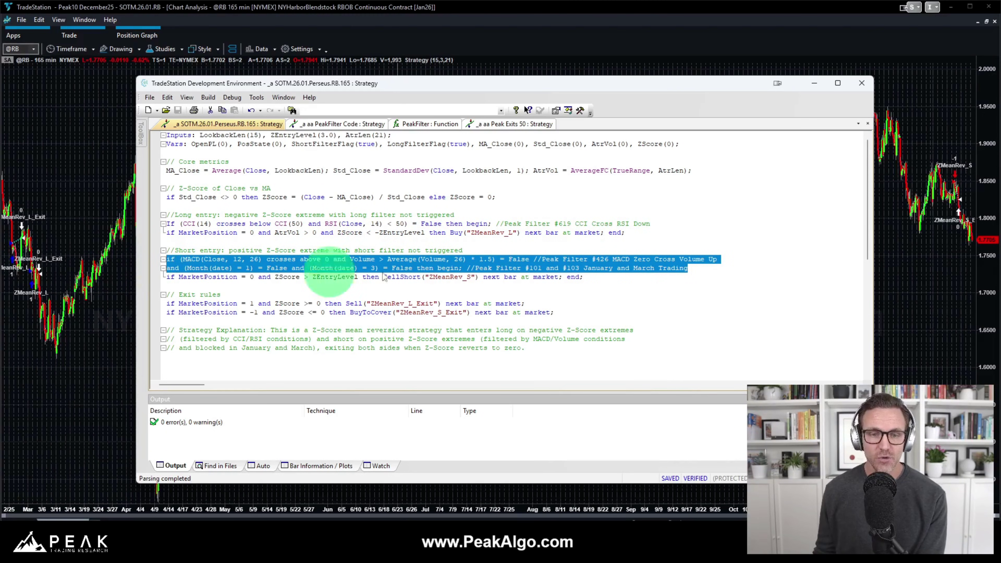
pyautogui.click(658, 224)
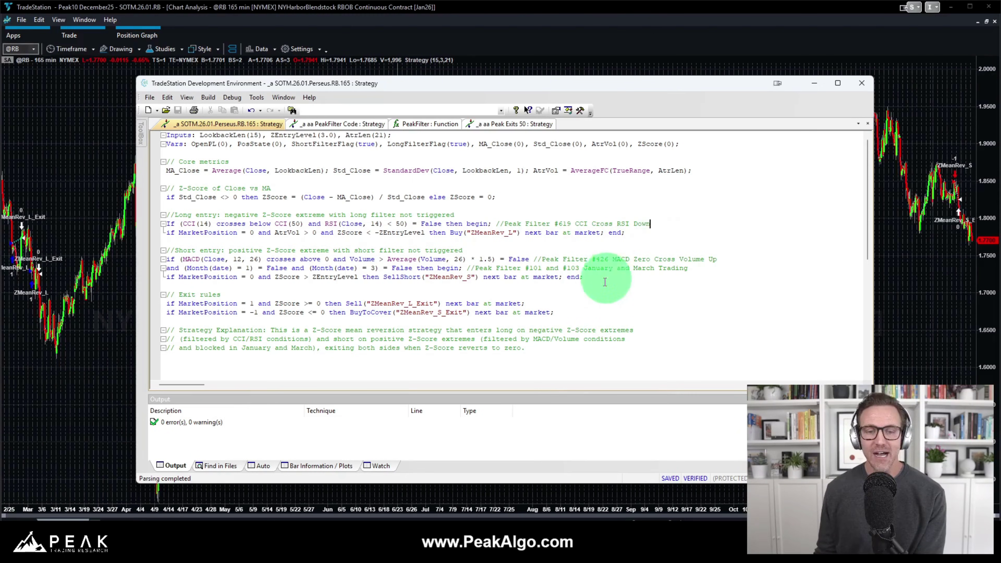
# Highlight the two exit rules and the comment about exiting both sides when Z-Score reverts to zero
pyautogui.moveTo(554, 312); pyautogui.dragTo(234, 297)
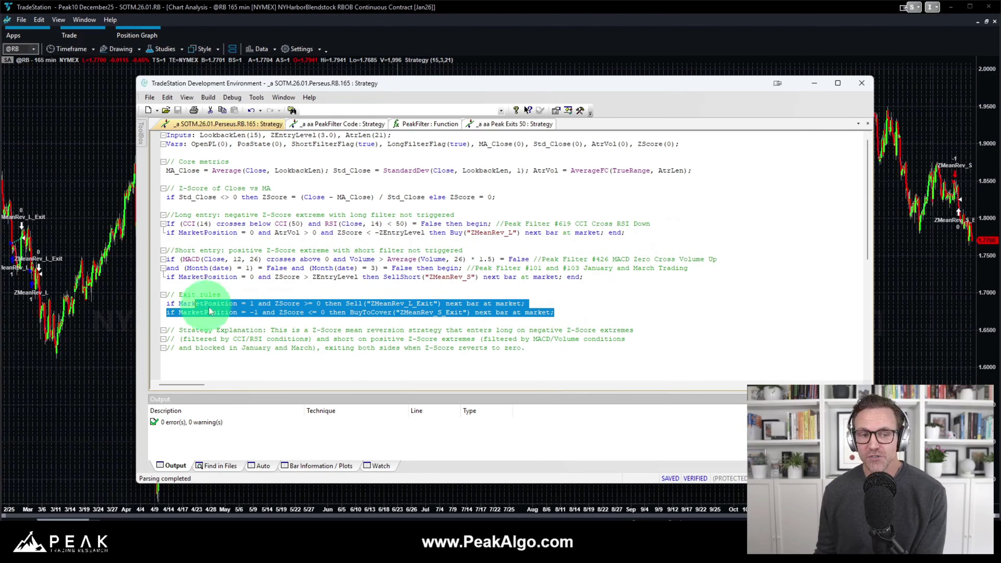
pyautogui.click(522, 348)
pyautogui.moveTo(523, 348); pyautogui.dragTo(329, 348)
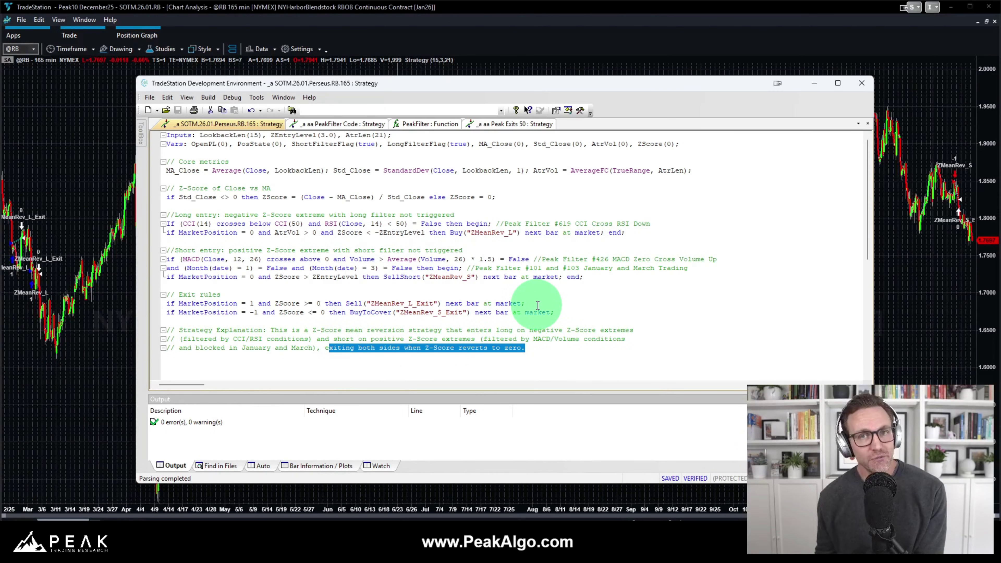
pyautogui.click(613, 277)
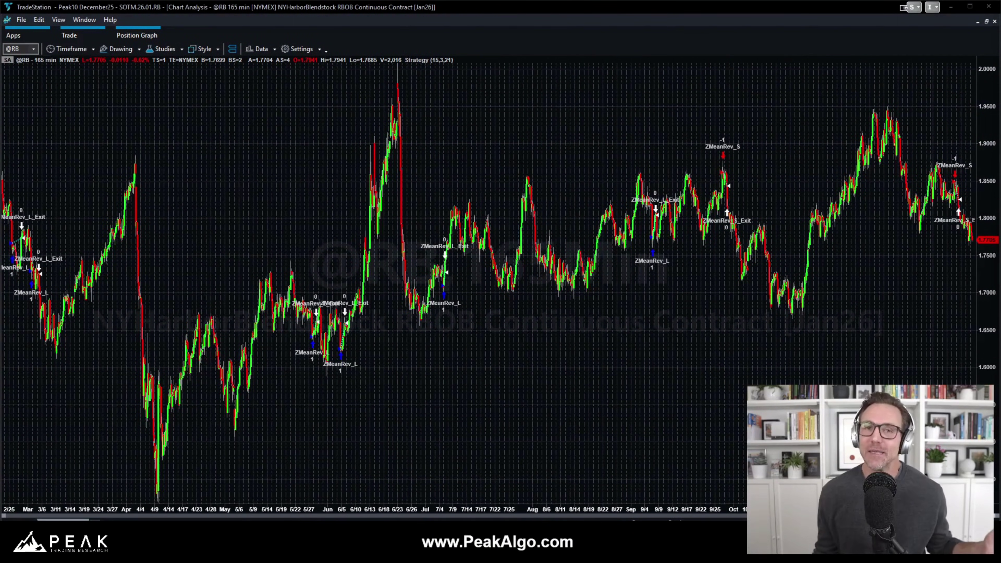
# Open the Strategy Performance Report, review the latest entries in the trades list, and return to a closer view of recent chart trades
pyautogui.click(261, 49)
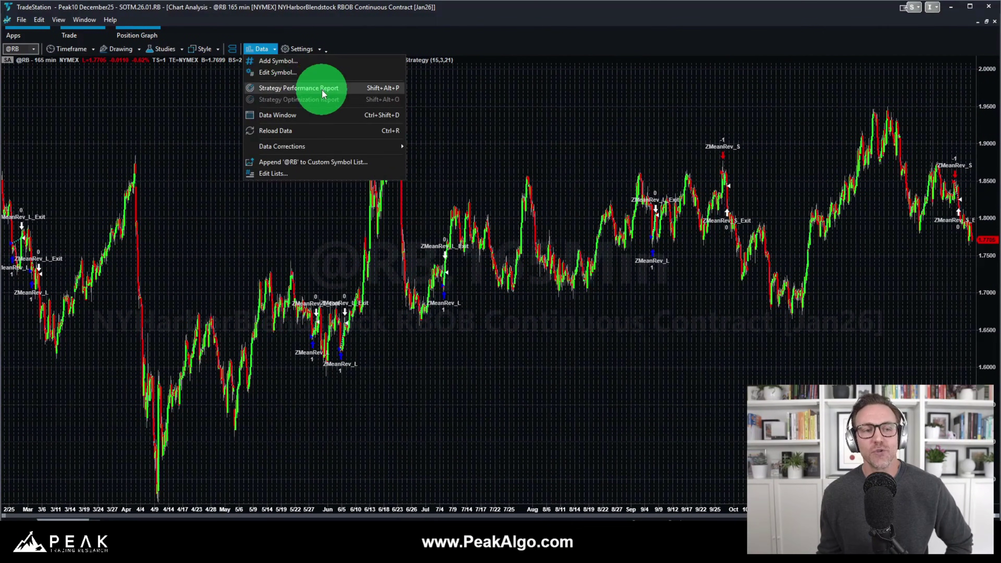
pyautogui.click(322, 90)
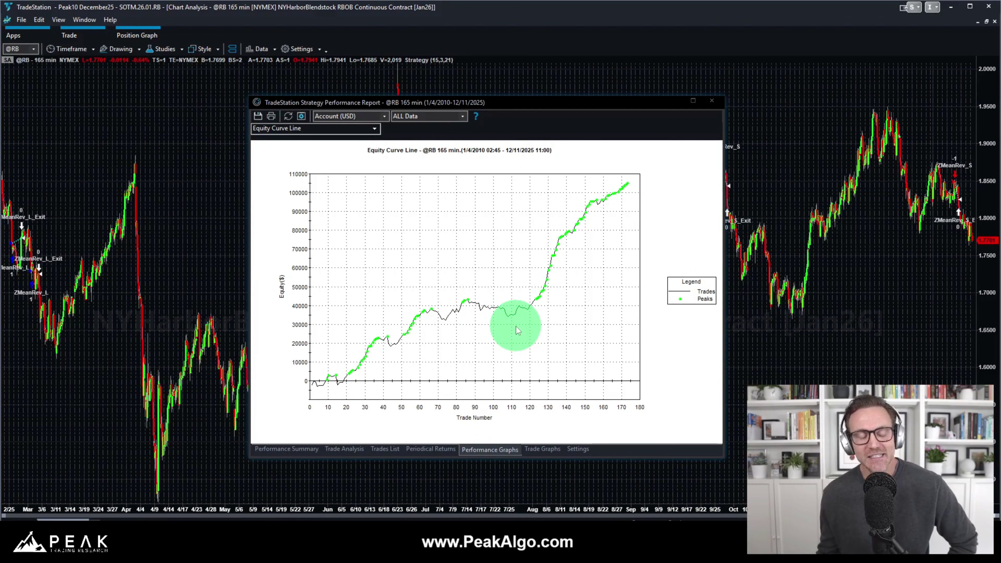
pyautogui.click(391, 450)
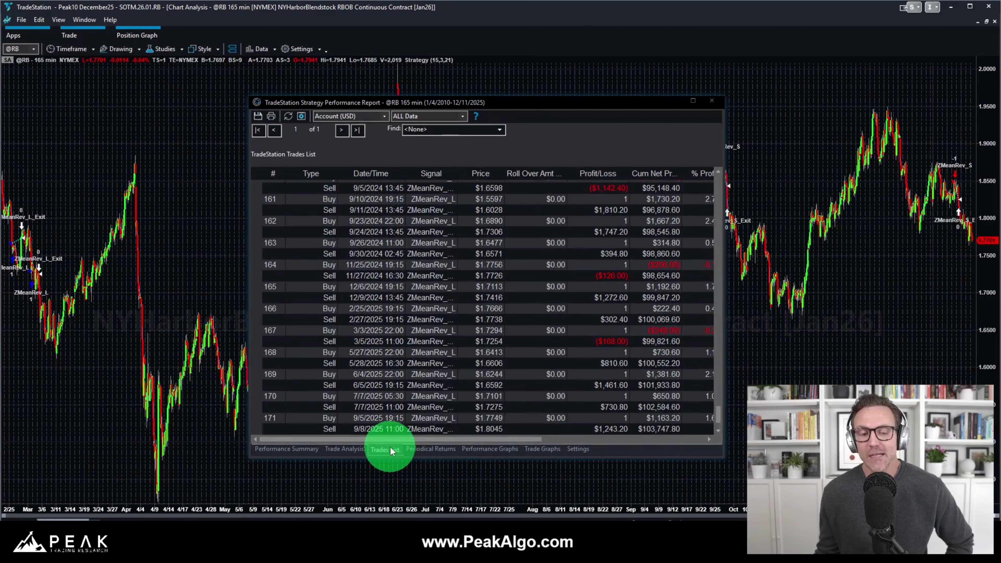
pyautogui.moveTo(721, 418); pyautogui.dragTo(719, 432)
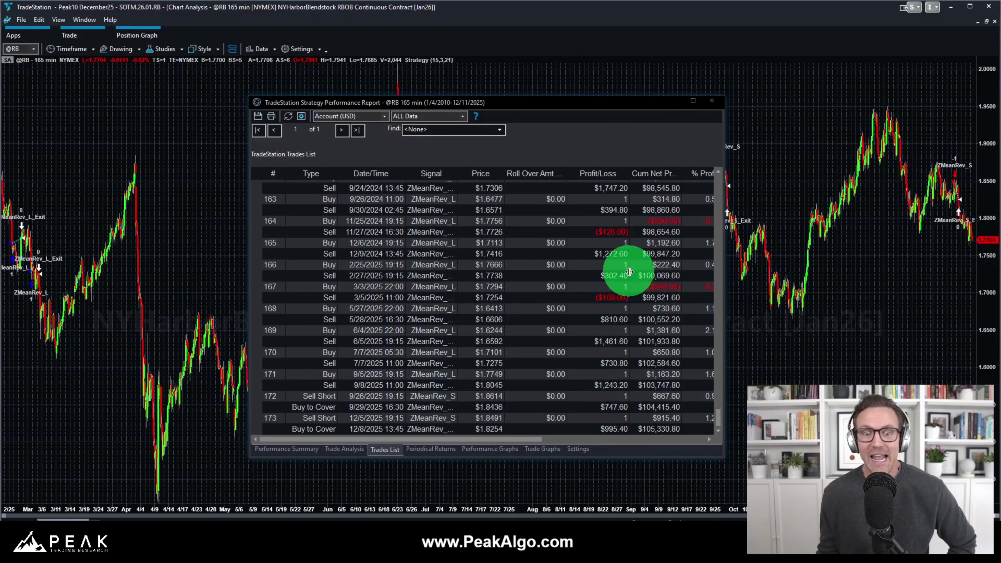
pyautogui.click(711, 101)
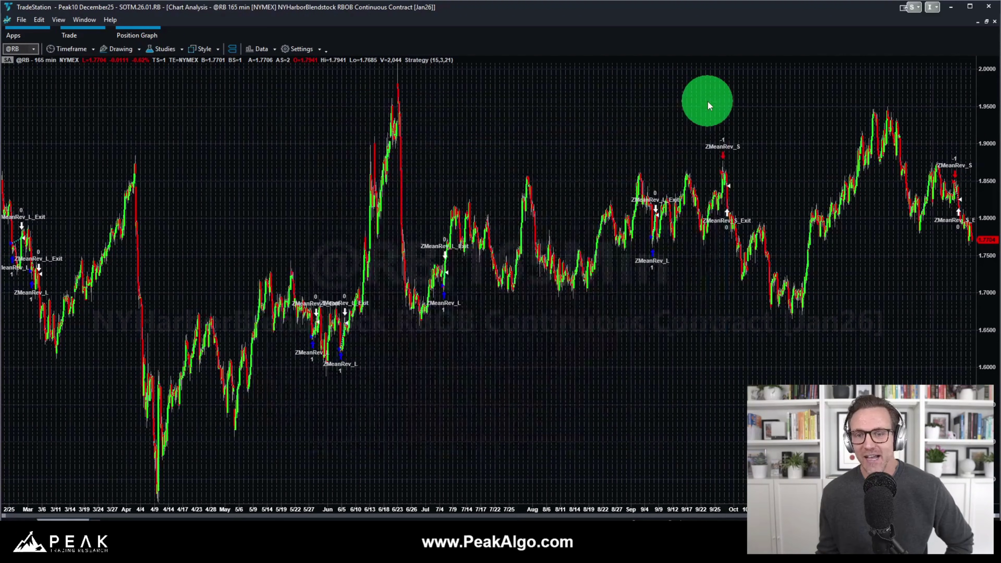
pyautogui.scroll(3, 749, 261)
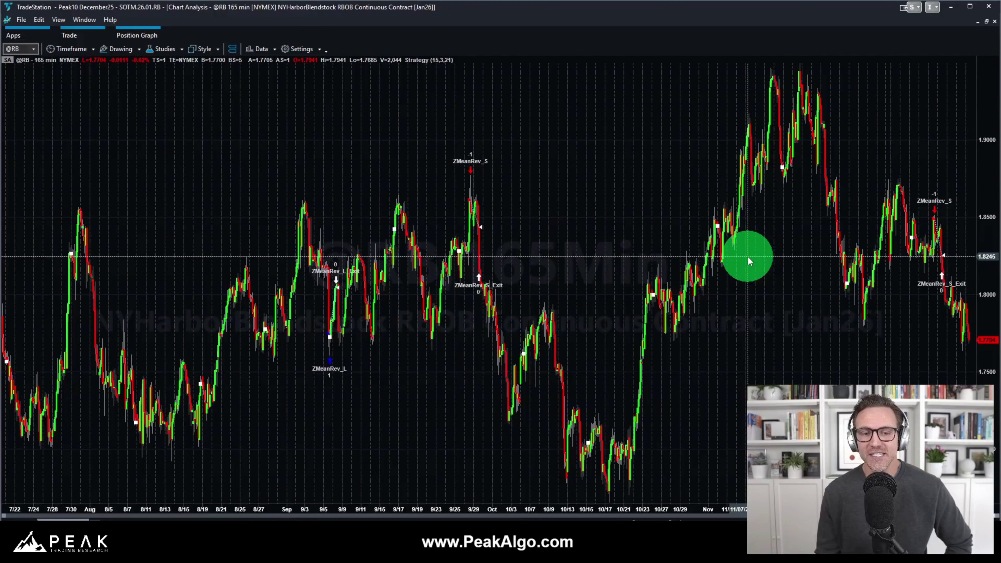